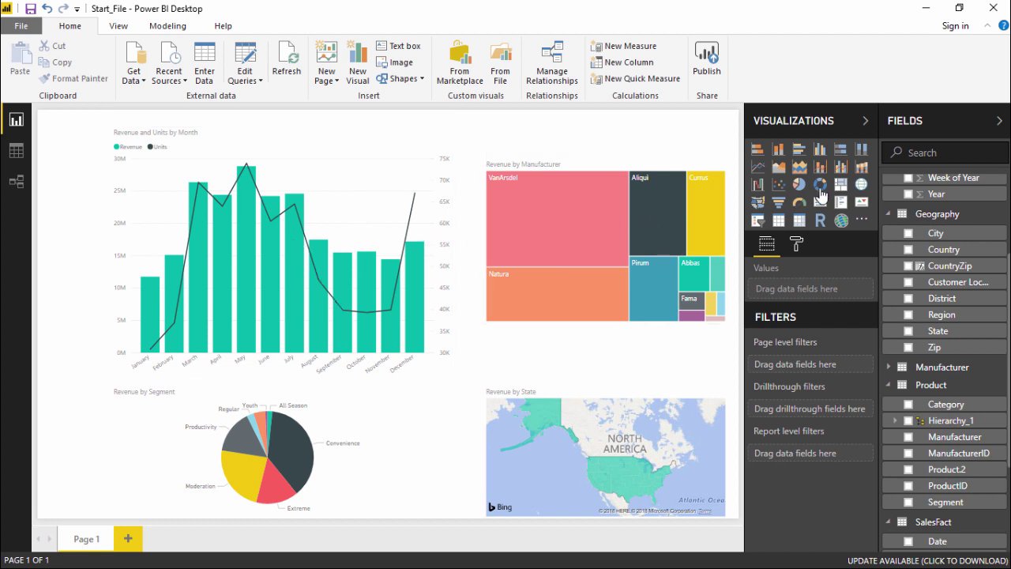
# - Inspect the fields of the monthly revenue chart, manufacturer treemap, segment pie and state map
pyautogui.click(383, 136)
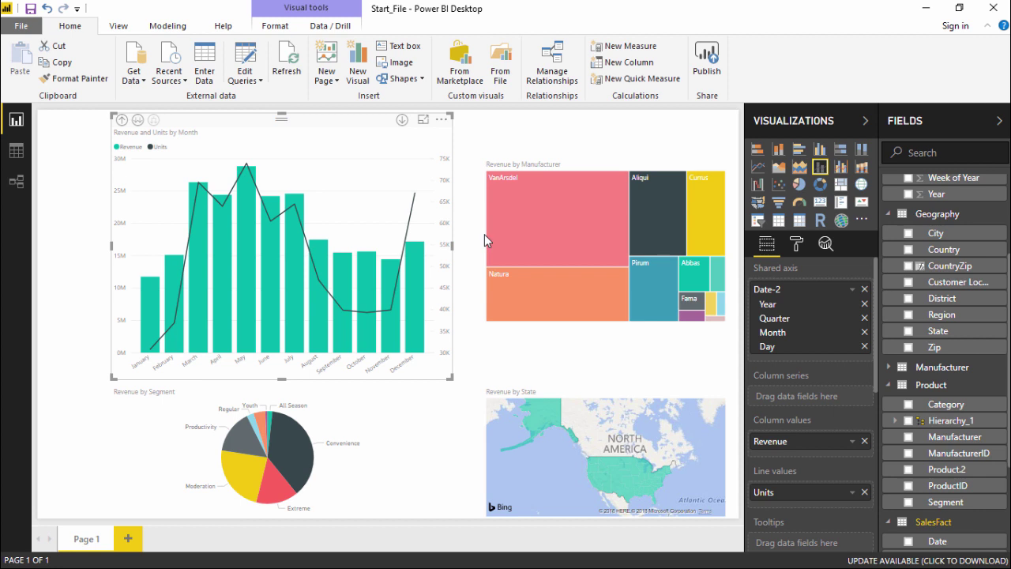
pyautogui.click(551, 163)
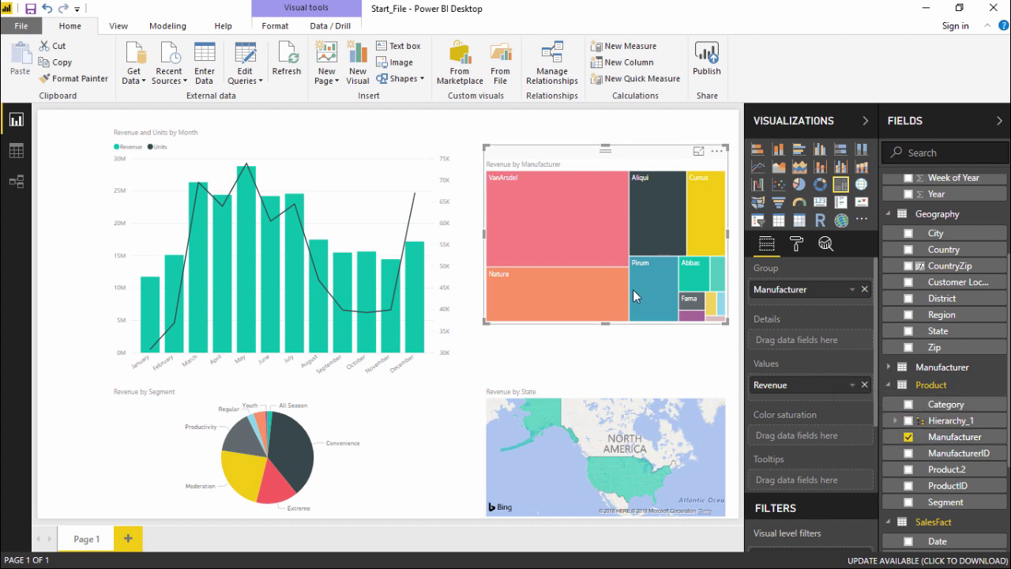
pyautogui.scroll(-3, 942, 436)
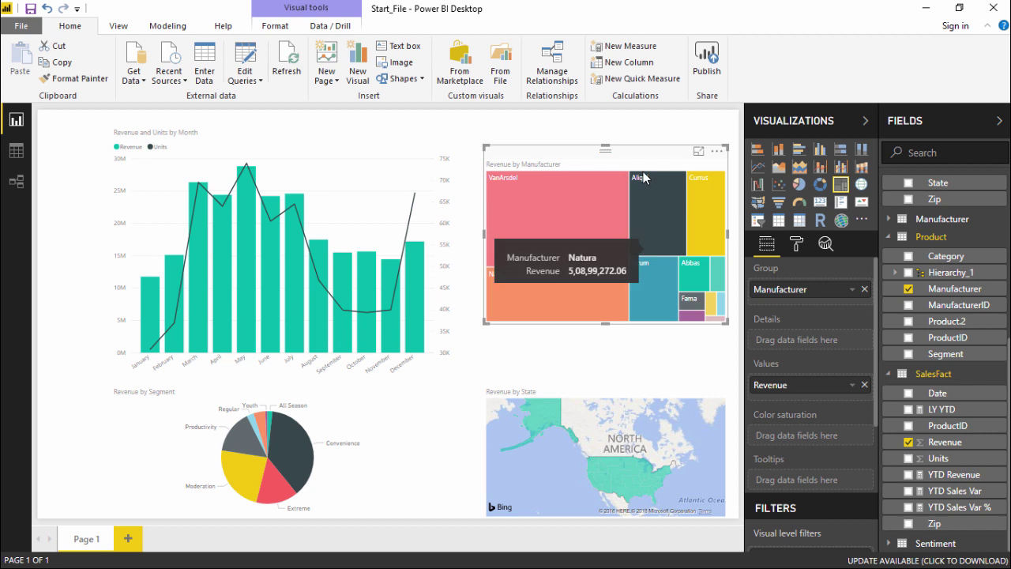
pyautogui.click(374, 407)
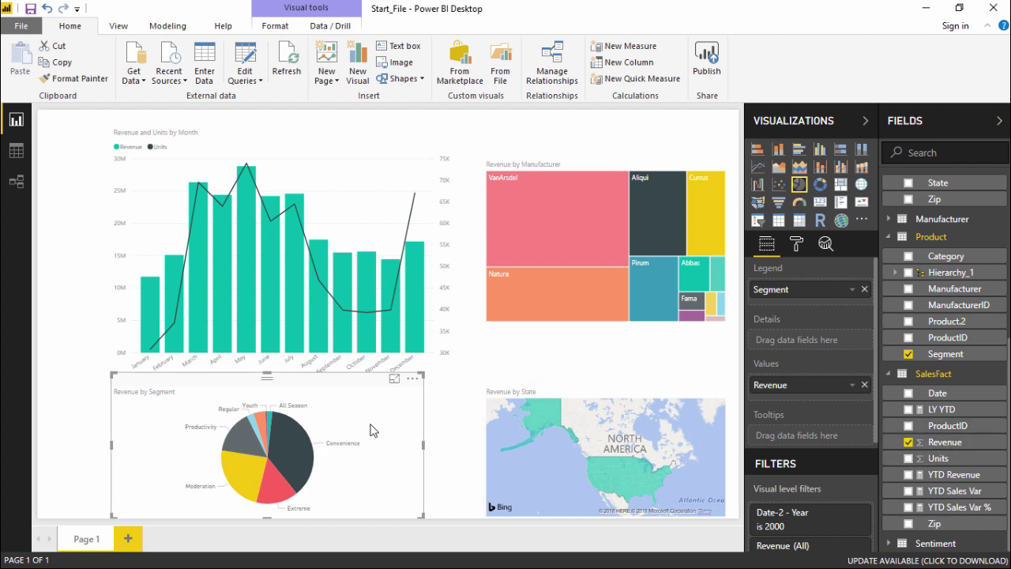
pyautogui.click(508, 394)
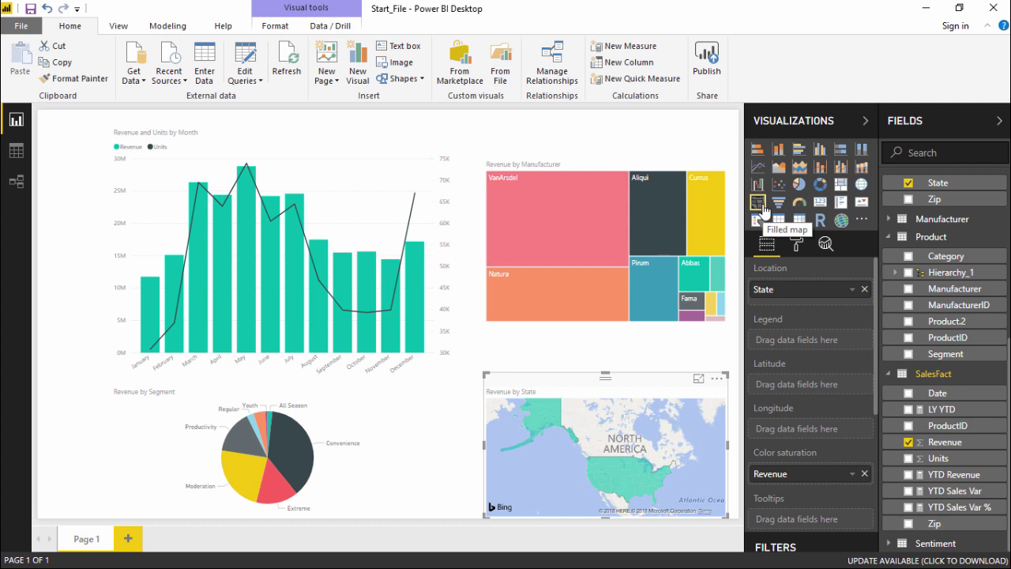
pyautogui.click(363, 323)
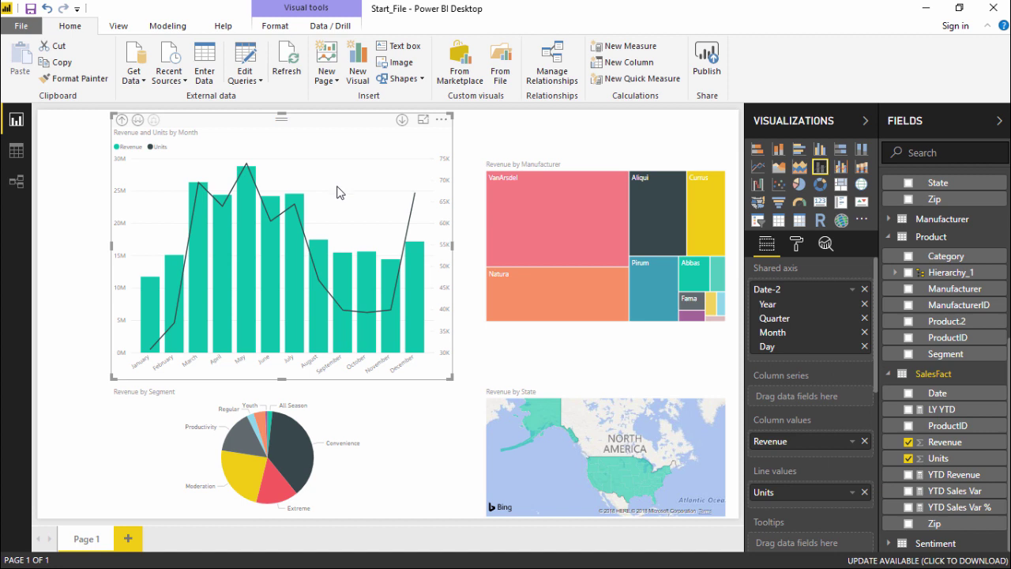
# - Drag the Revenue by Manufacturer treemap slightly up and to the left
pyautogui.click(563, 165)
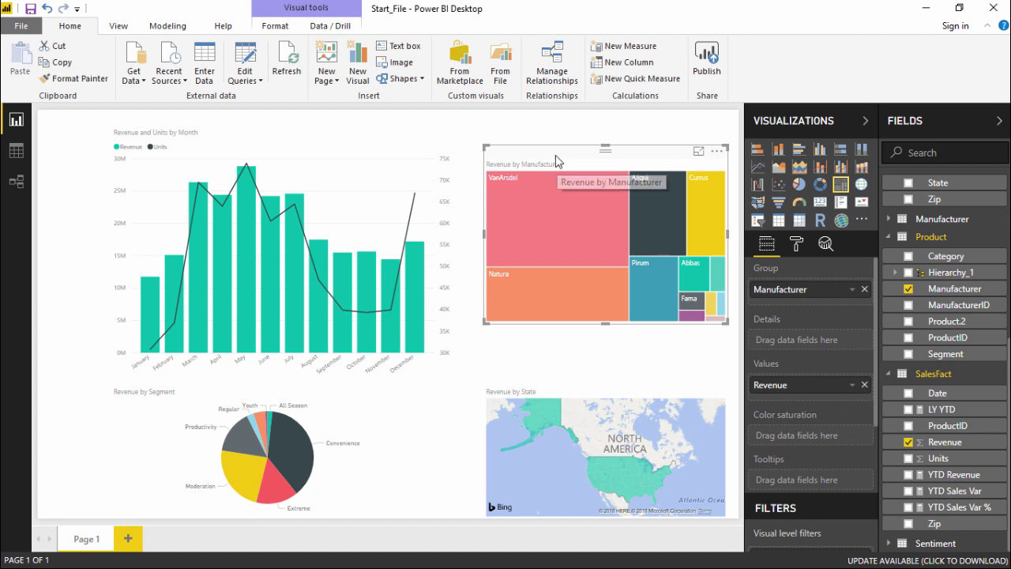
pyautogui.moveTo(557, 195)
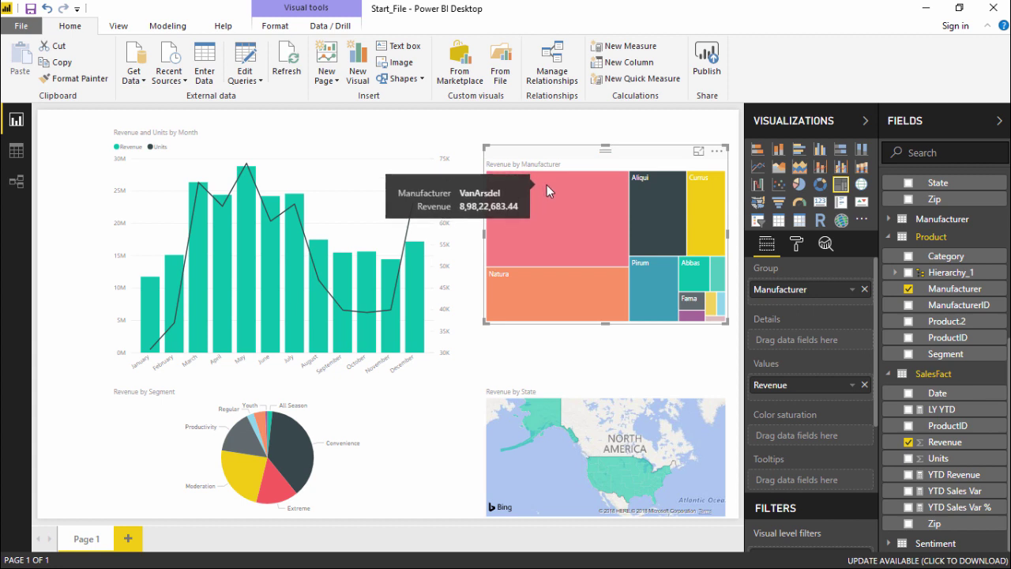
pyautogui.moveTo(553, 155); pyautogui.dragTo(525, 144)
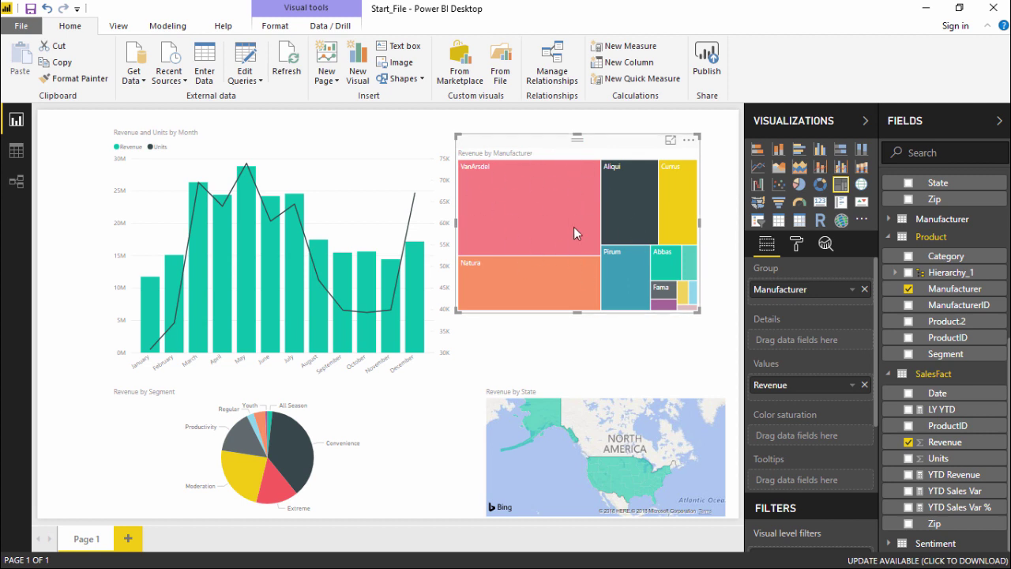
pyautogui.moveTo(692, 313)
# - Exclude the Pomum and Abbas tiles from the treemap and expand the Excluded filter card
pyautogui.rightClick(686, 307)
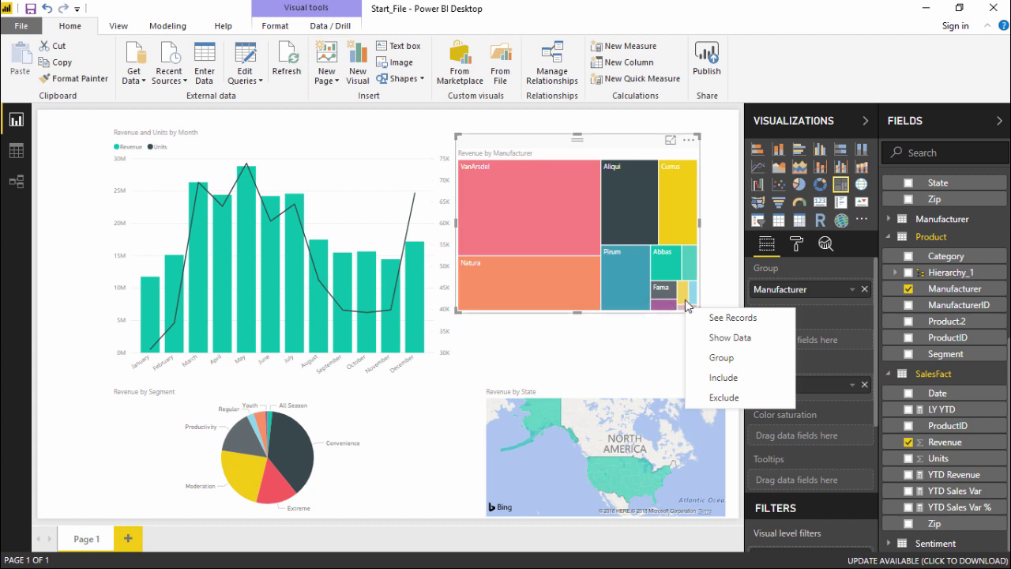
pyautogui.click(734, 401)
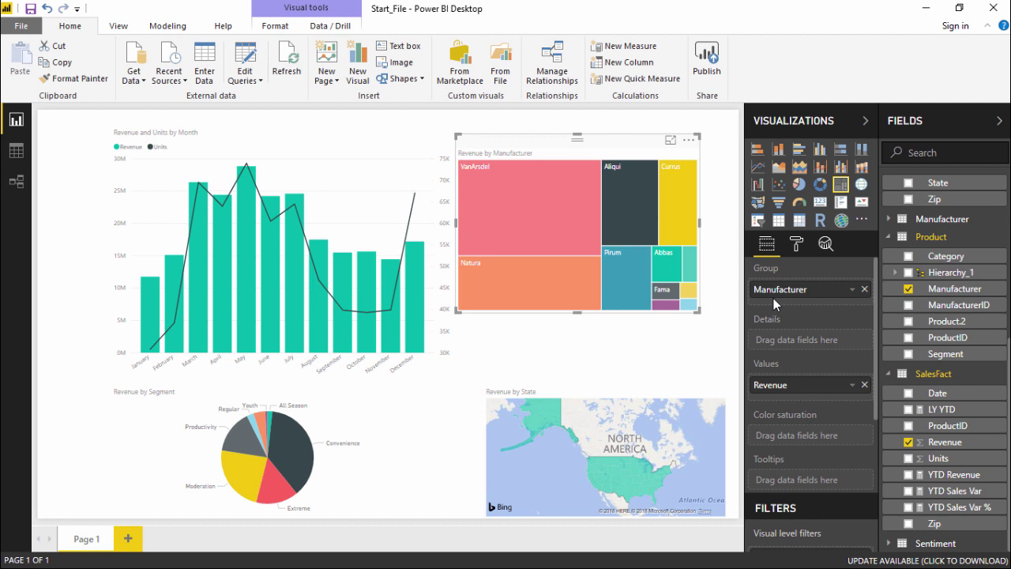
pyautogui.scroll(-3, 792, 305)
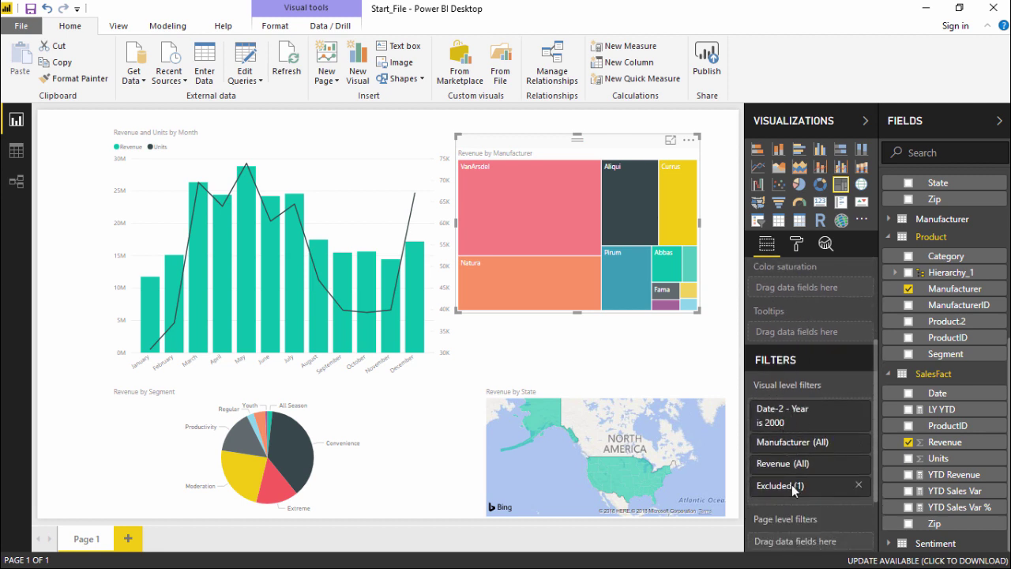
pyautogui.click(842, 488)
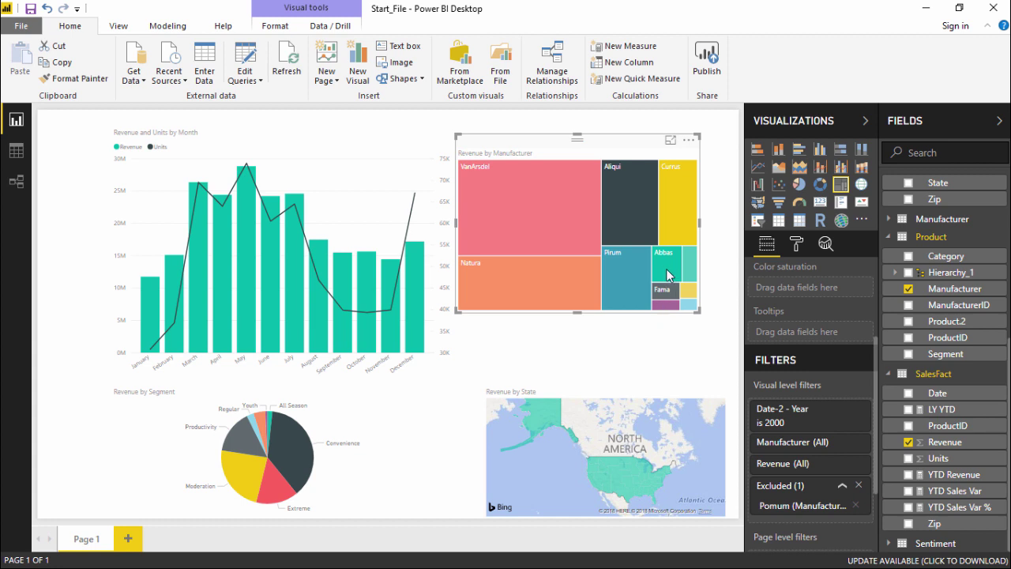
pyautogui.moveTo(662, 264)
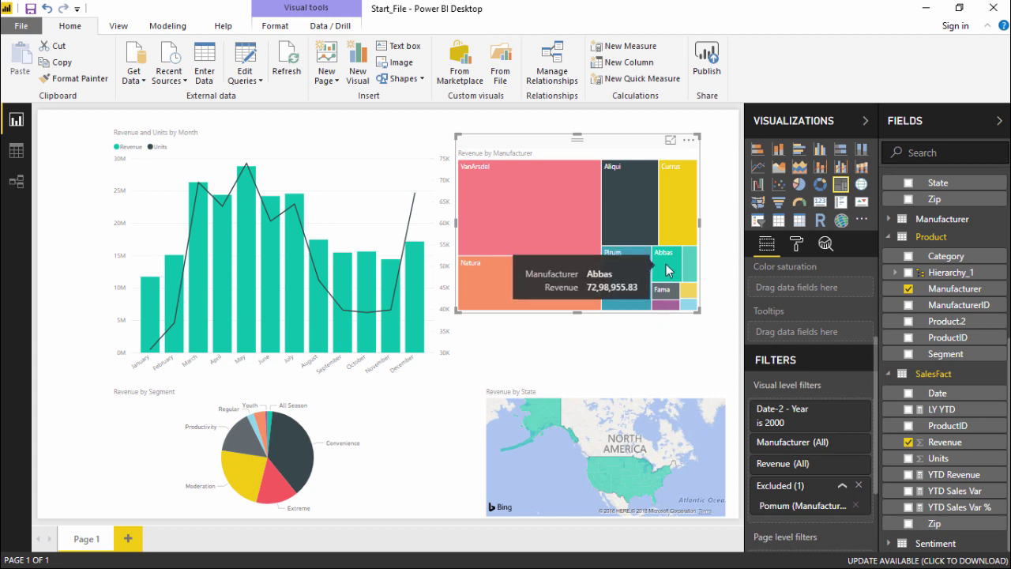
pyautogui.rightClick(665, 266)
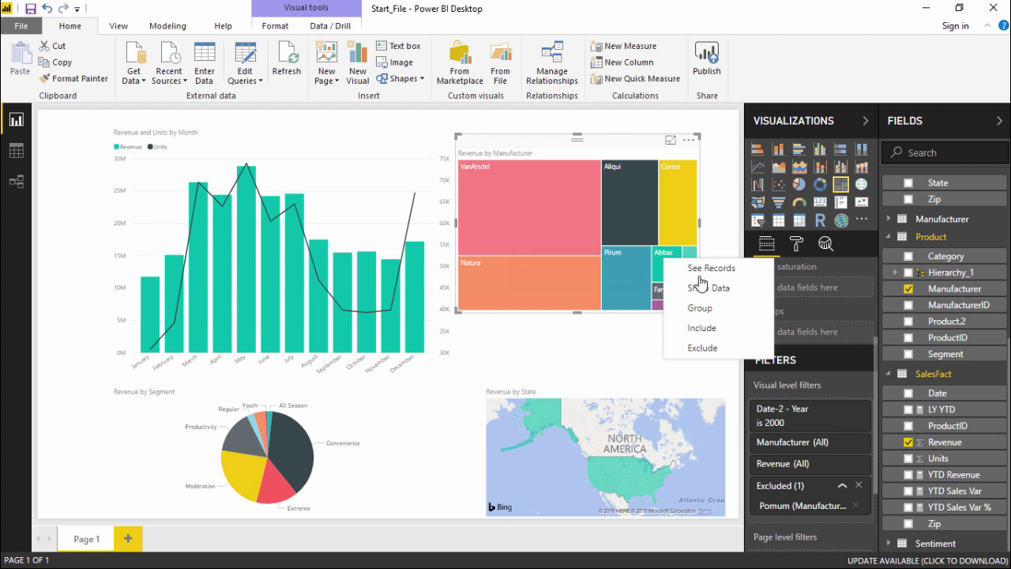
pyautogui.click(717, 347)
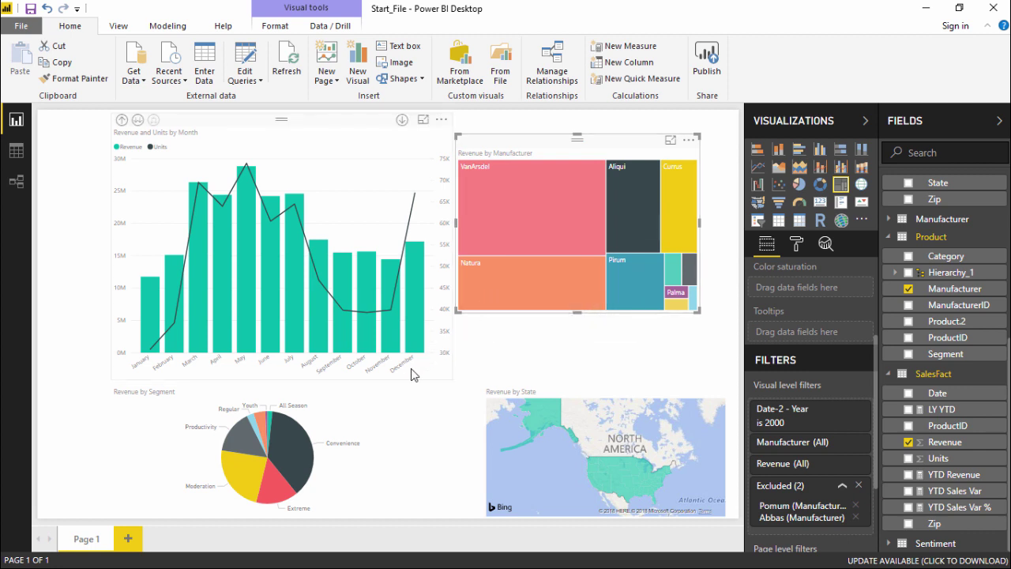
# - Enlarge the segment pie, shrink the monthly chart into the top-left corner, then shift the pie up-right
pyautogui.moveTo(380, 408); pyautogui.dragTo(387, 406)
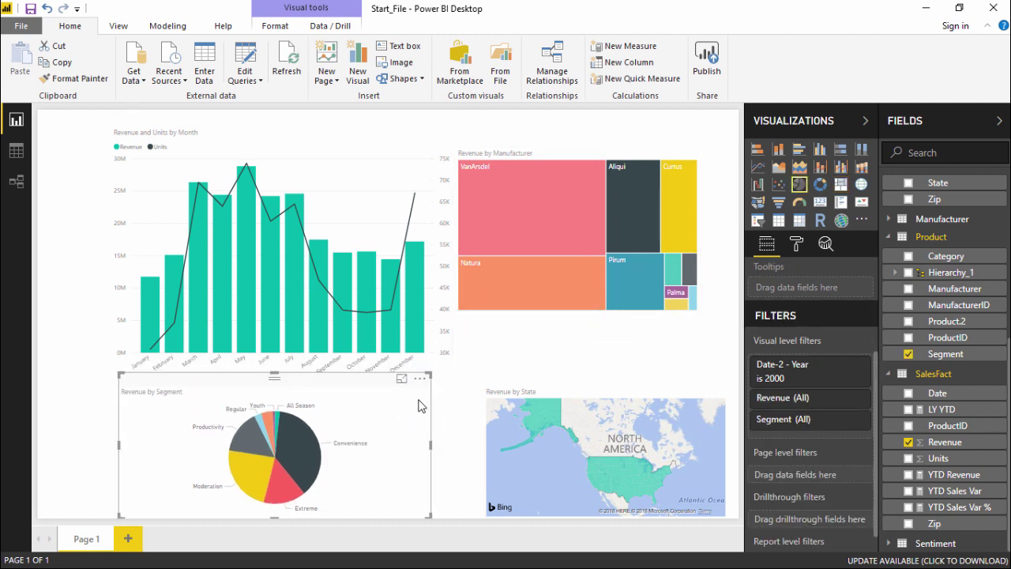
pyautogui.moveTo(430, 373); pyautogui.dragTo(492, 333)
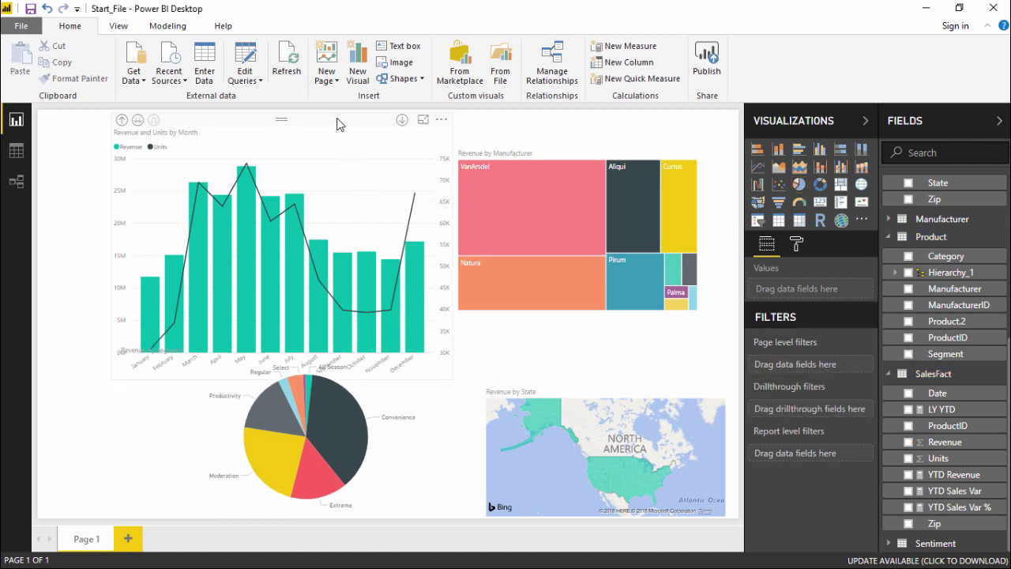
pyautogui.click(308, 130)
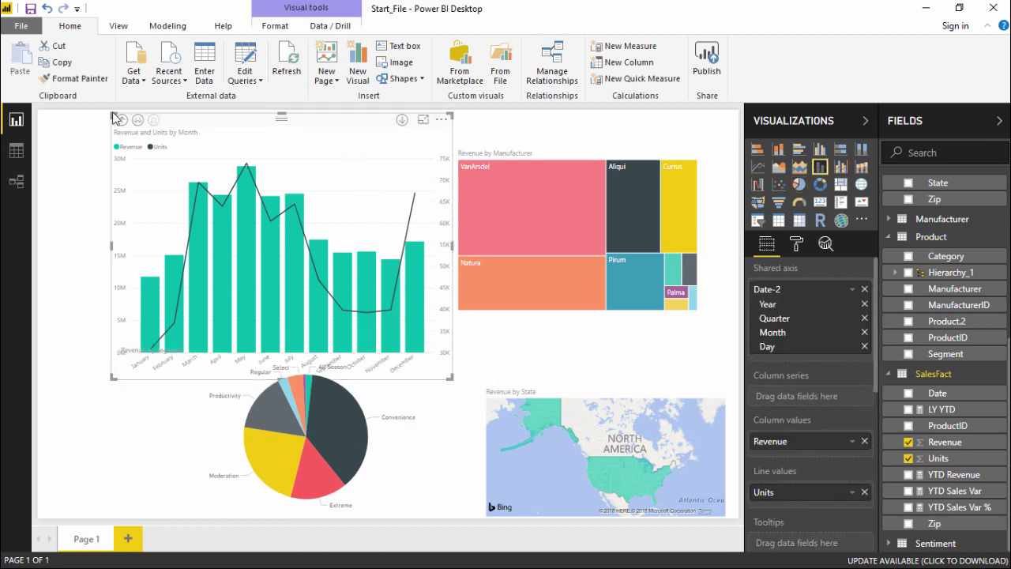
pyautogui.moveTo(112, 114); pyautogui.dragTo(193, 200)
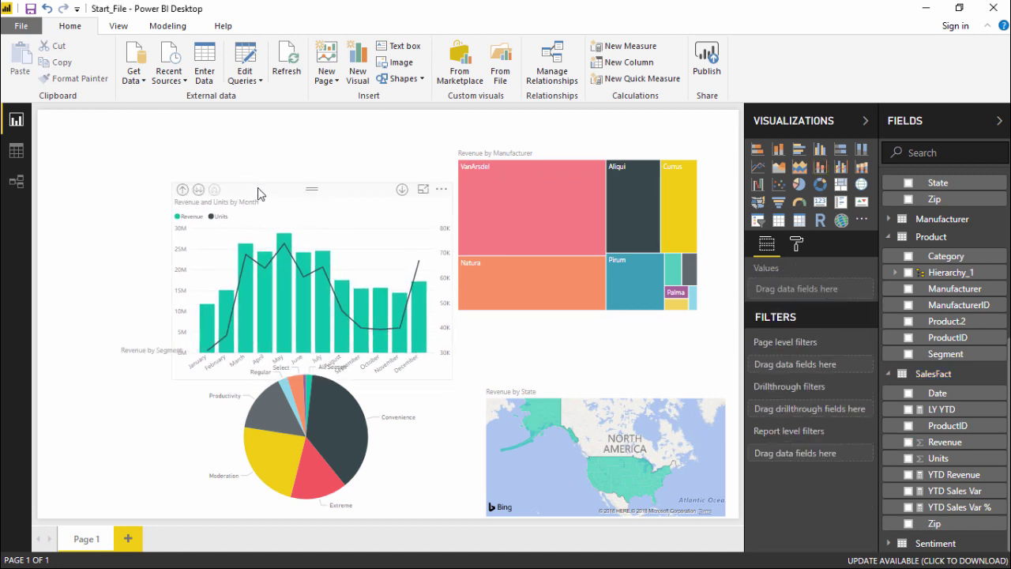
pyautogui.moveTo(258, 188); pyautogui.dragTo(228, 123)
pyautogui.click(272, 359)
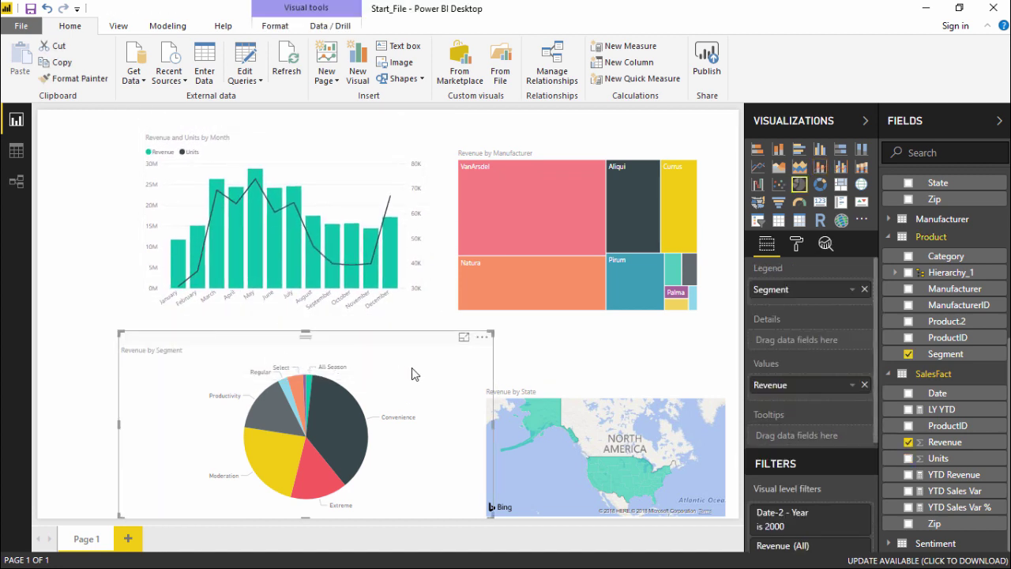
pyautogui.moveTo(397, 345); pyautogui.dragTo(410, 318)
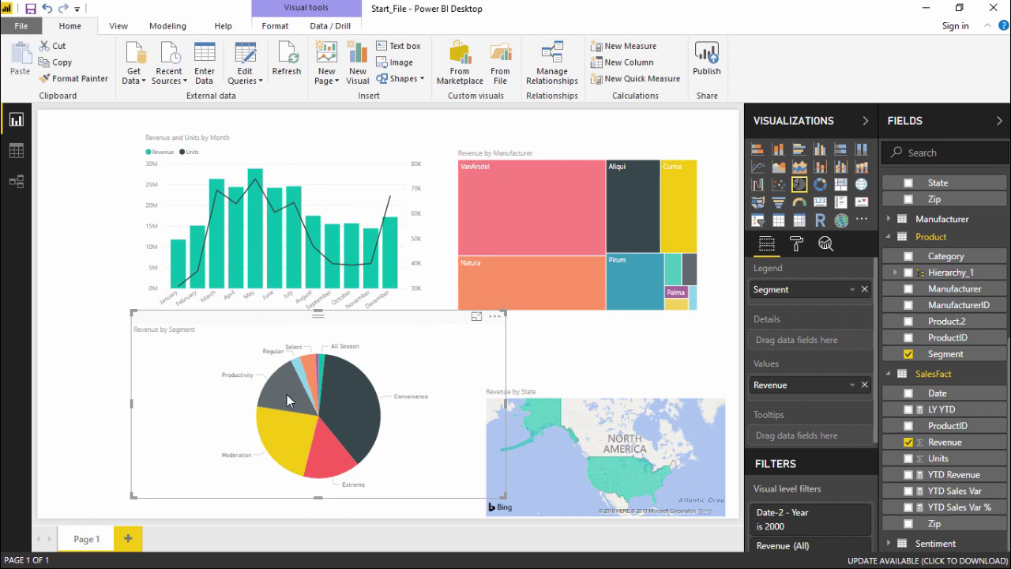
# - Multi-select the Productivity, Select and Moderation pie slices to cross-highlight the other visuals
pyautogui.click(287, 394)
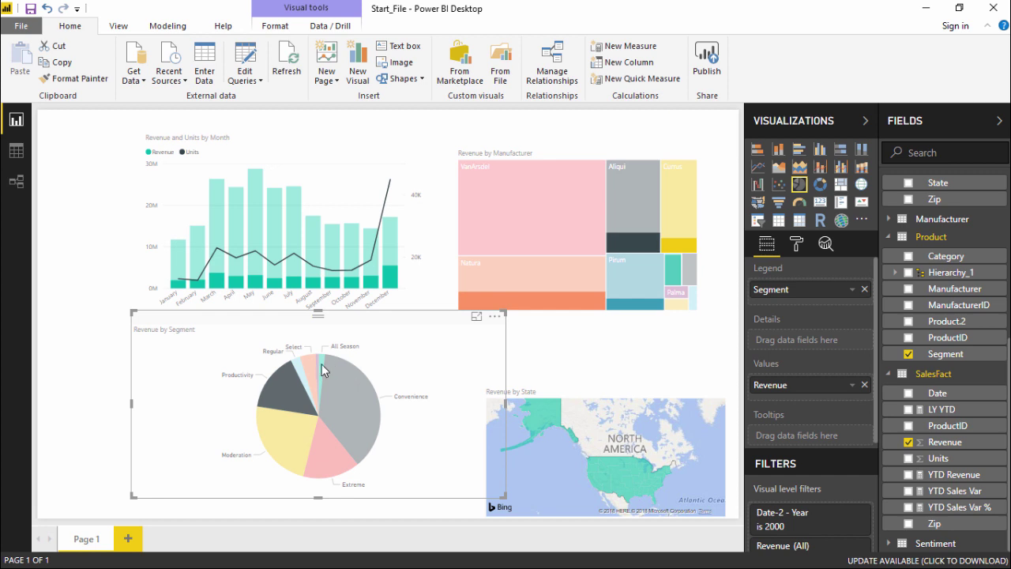
pyautogui.click(314, 363)
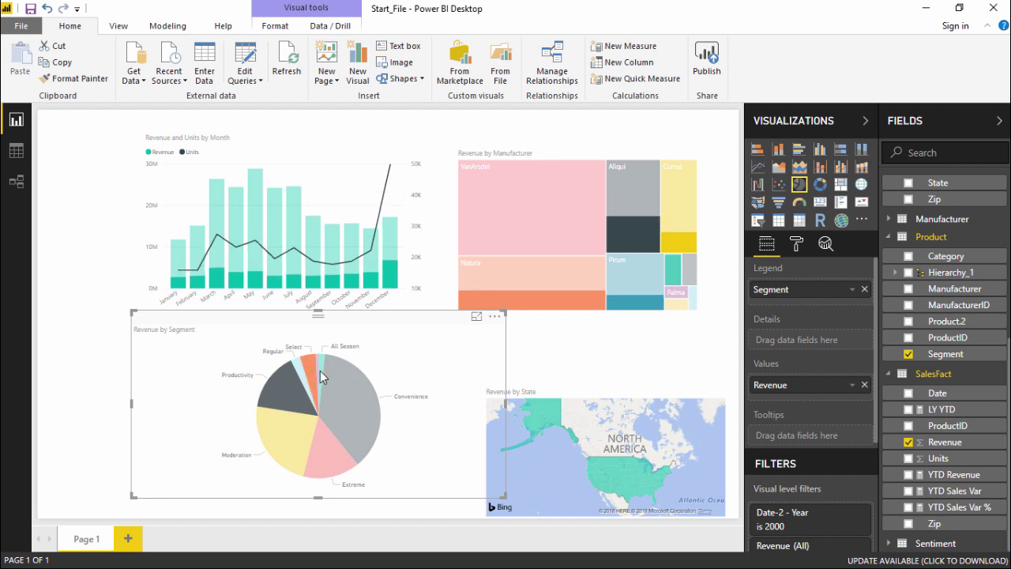
pyautogui.click(283, 429)
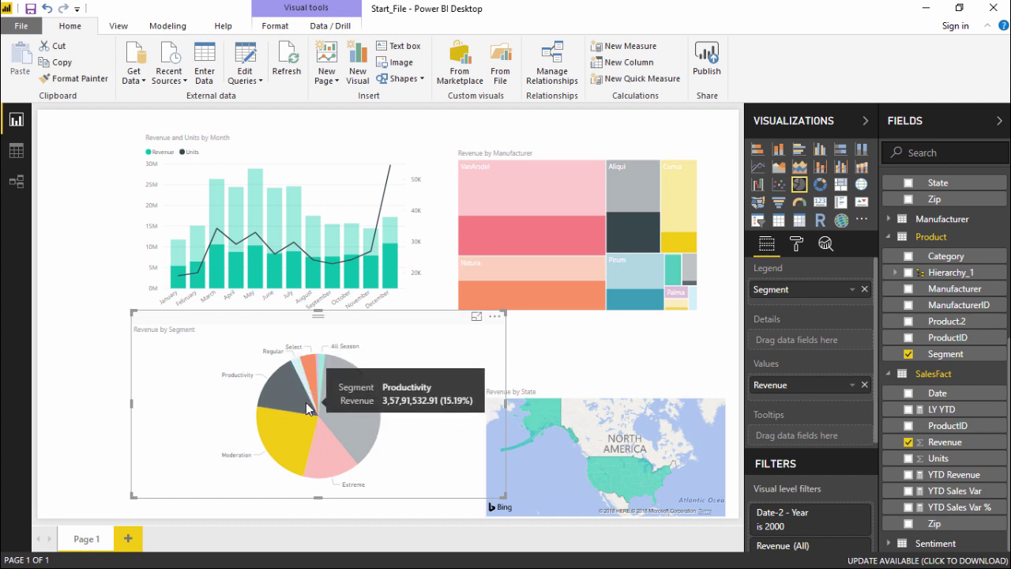
# - Include only the Select, Productivity and Moderation slices in the pie, then highlight Moderation
pyautogui.rightClick(287, 385)
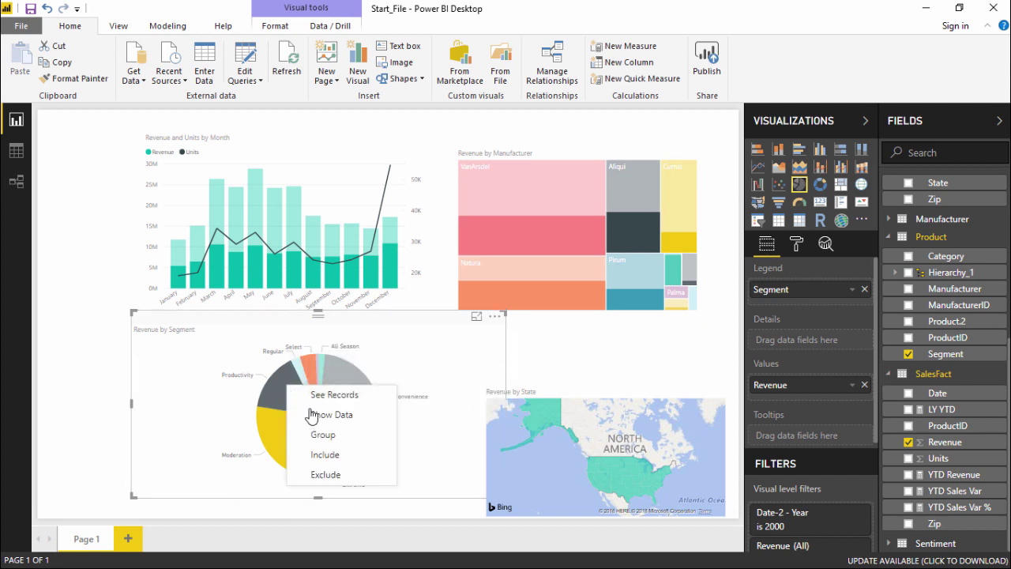
pyautogui.click(328, 454)
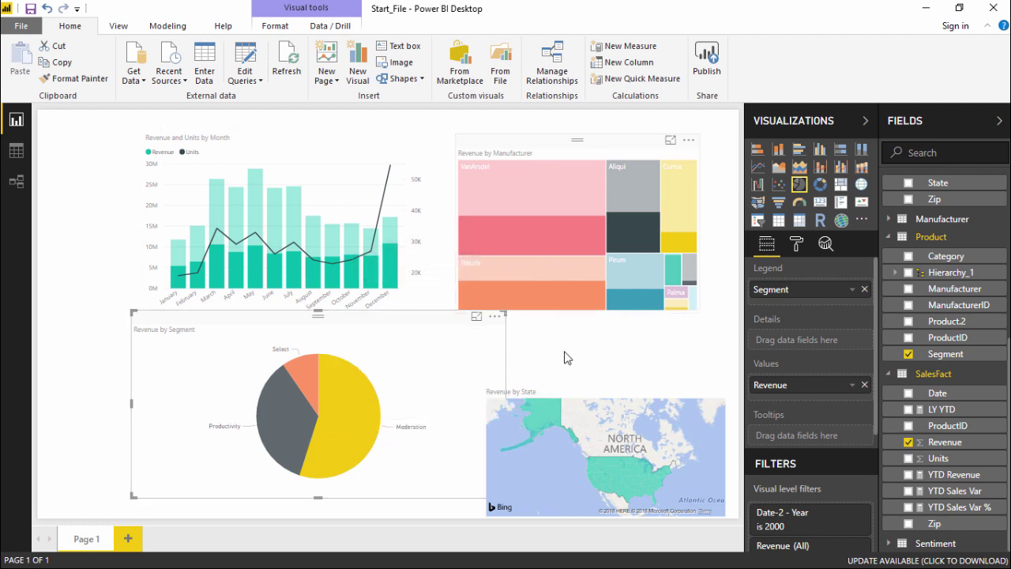
pyautogui.click(337, 388)
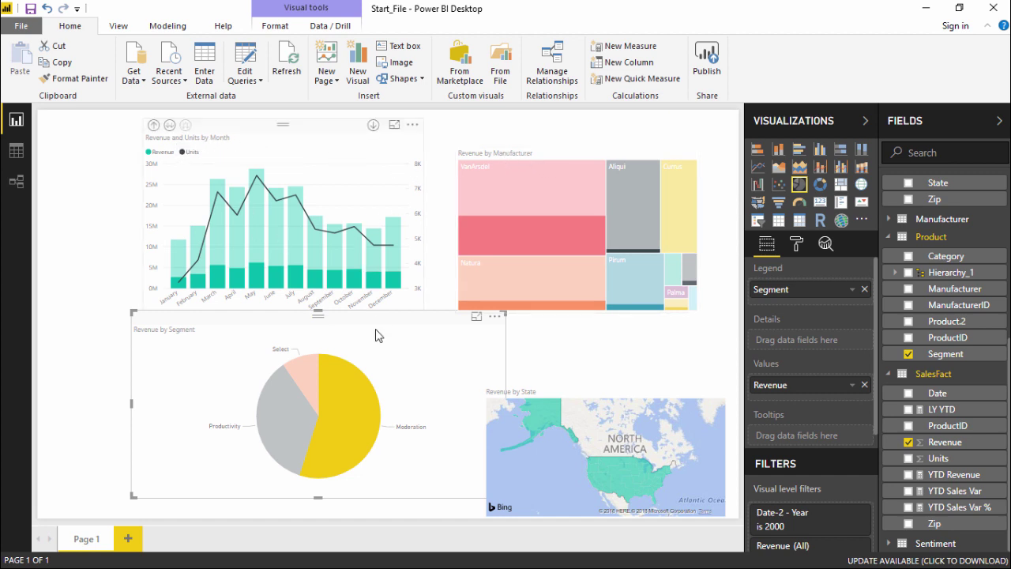
# - Highlight Productivity and then Moderation, clear the highlight, and reselect the treemap and pie chart
pyautogui.click(279, 432)
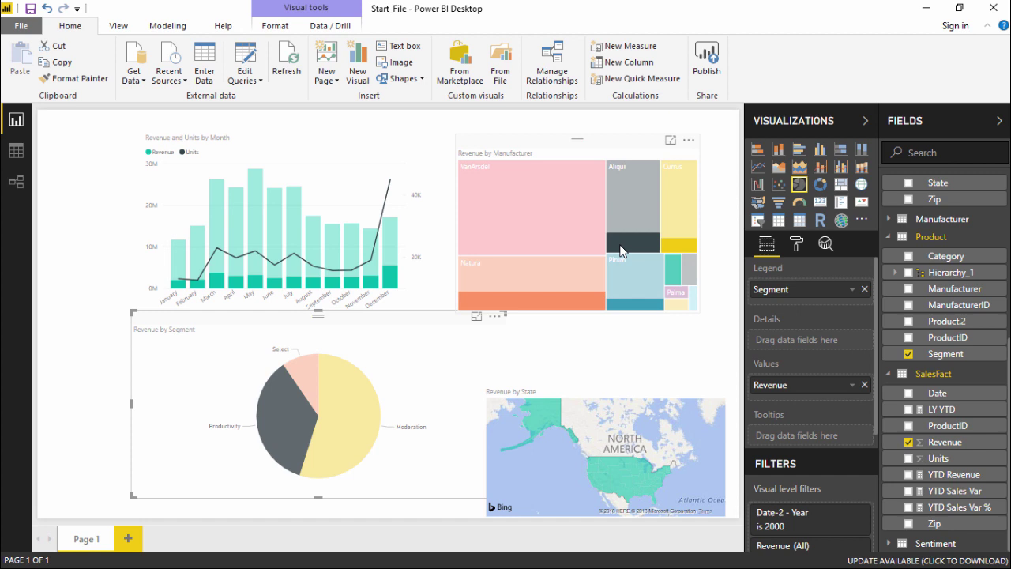
pyautogui.moveTo(635, 251)
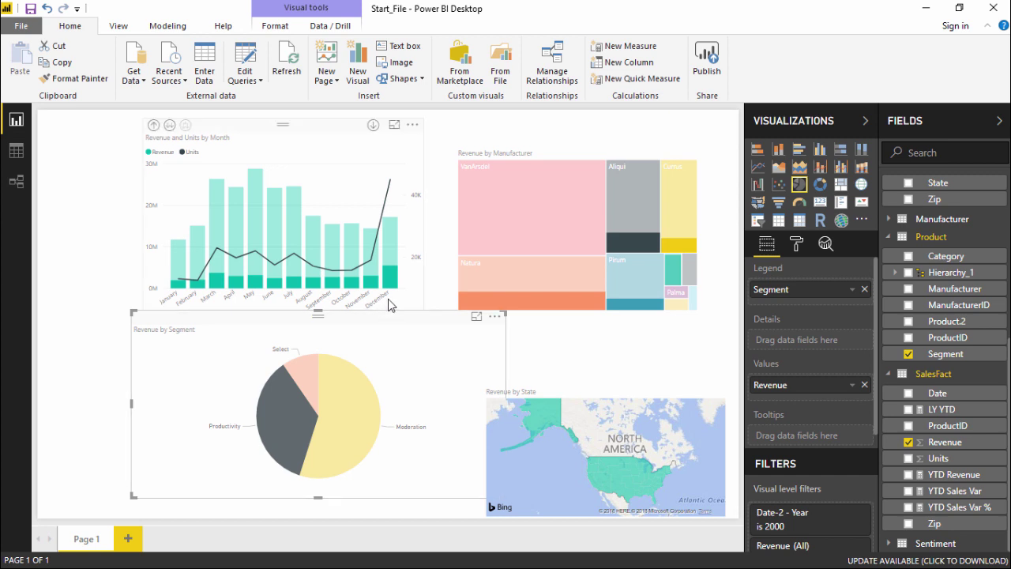
pyautogui.click(334, 399)
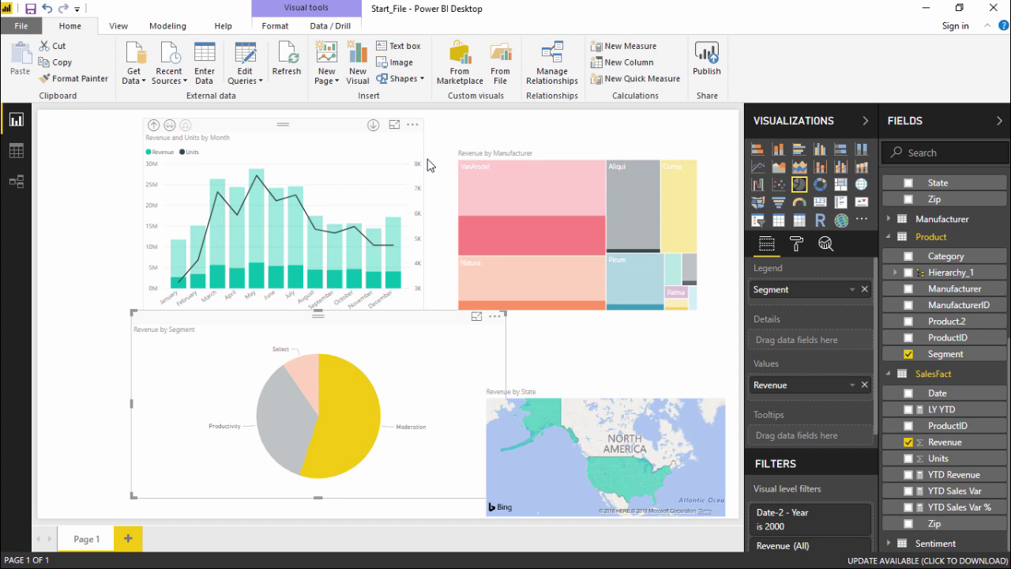
pyautogui.click(341, 146)
pyautogui.click(507, 151)
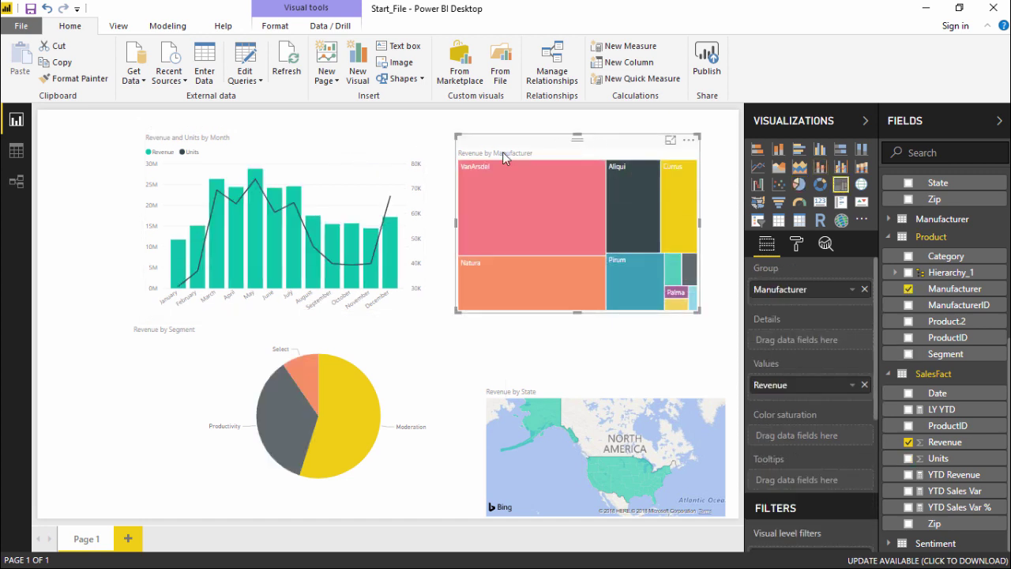
pyautogui.click(415, 368)
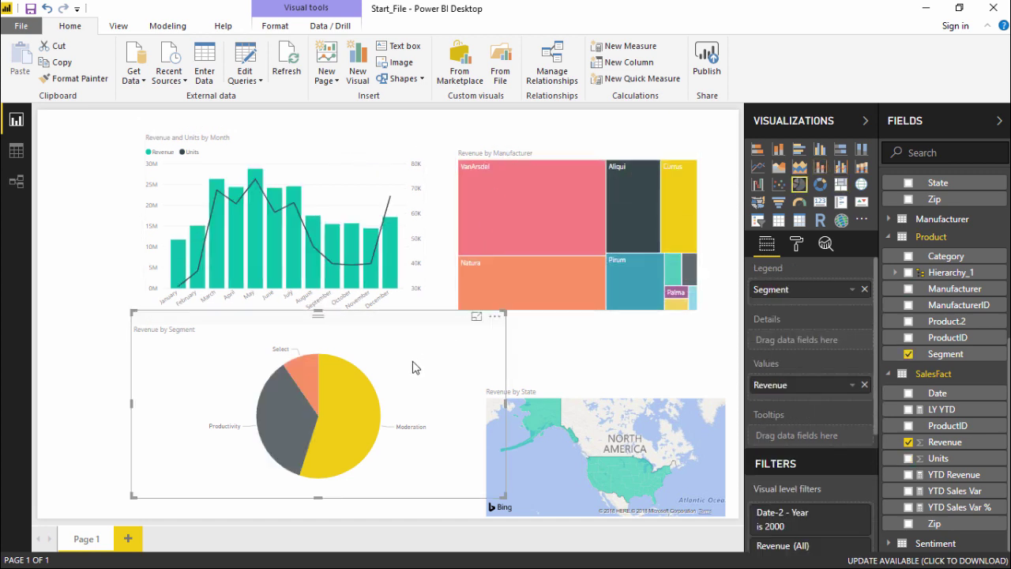